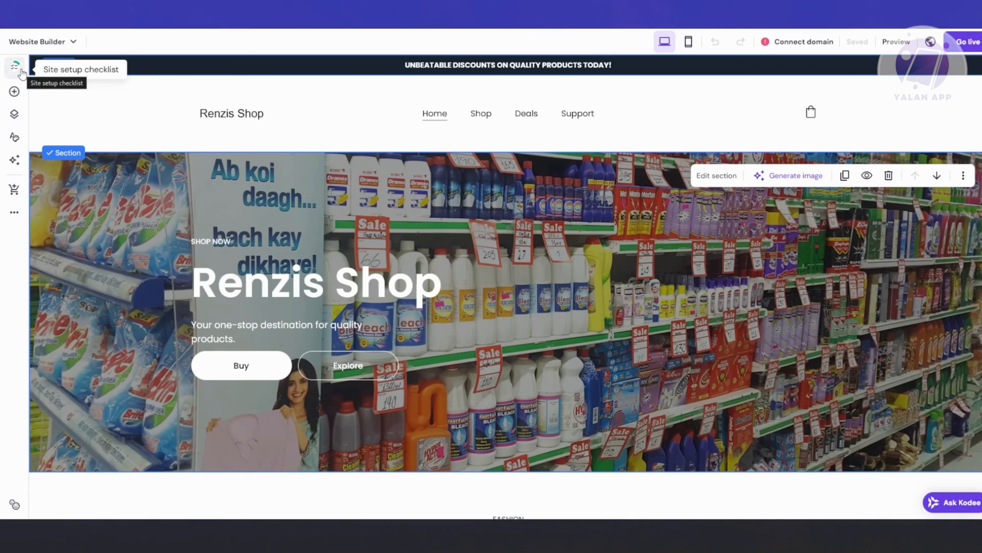
Review the site setup checklist, including the website setup, online store setup and other tasks.
click(21, 72)
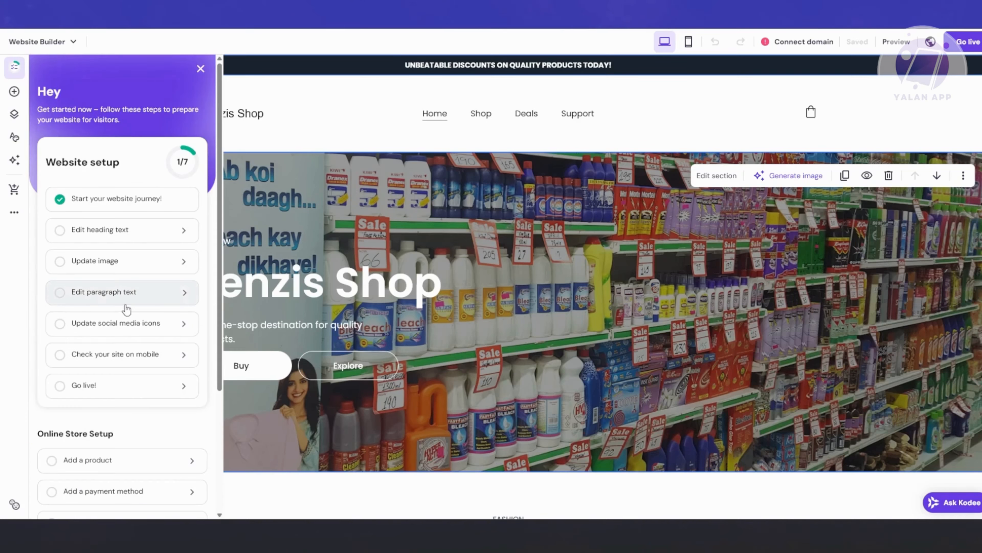
scroll(142, 311, down, 3)
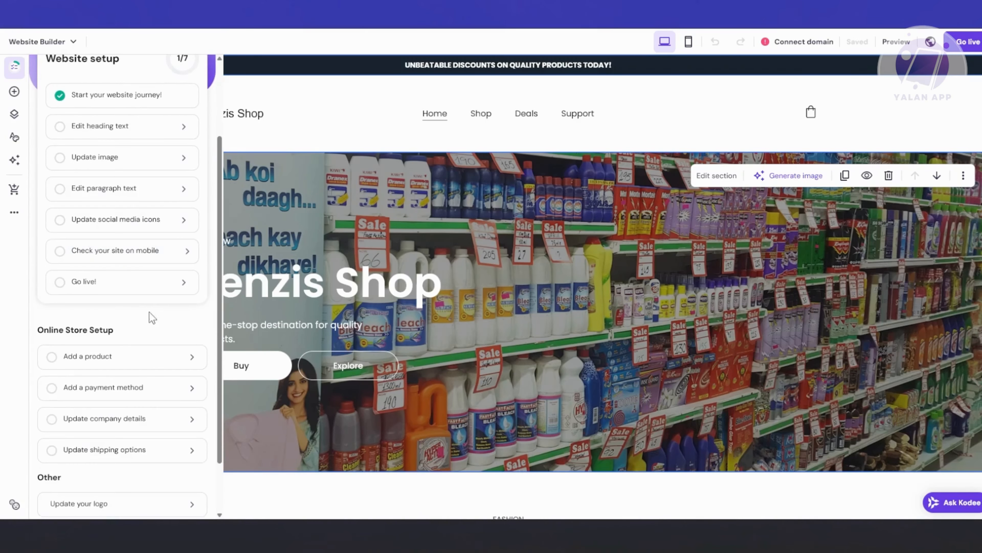
scroll(172, 340, down, 2)
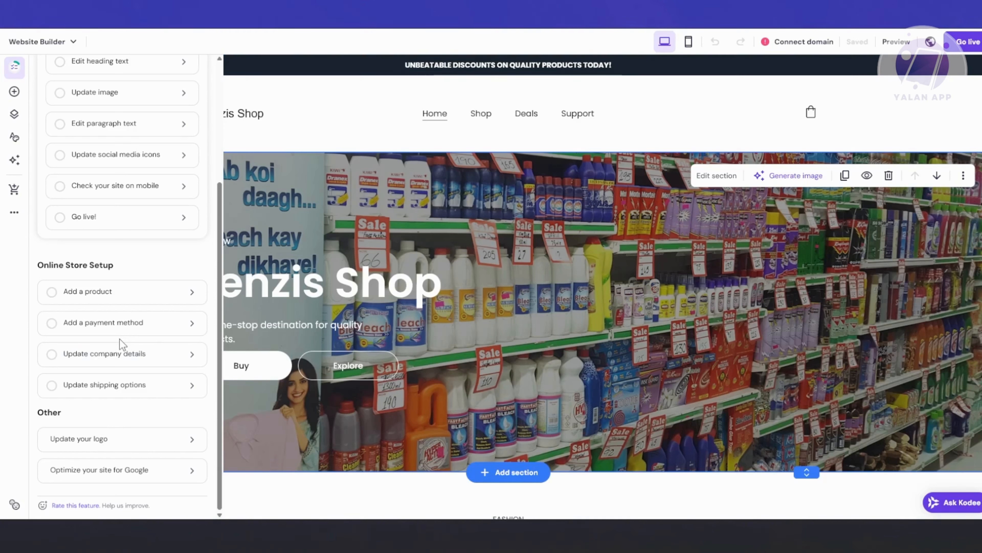
scroll(156, 345, up, 5)
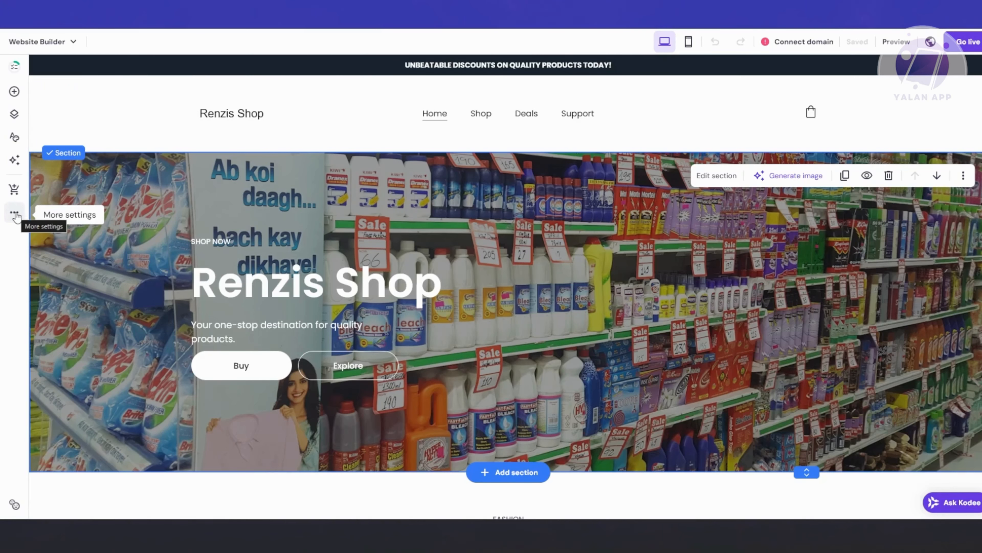
View the website's SEO settings and its page categories, keep Main pages selected, and close the settings.
click(15, 214)
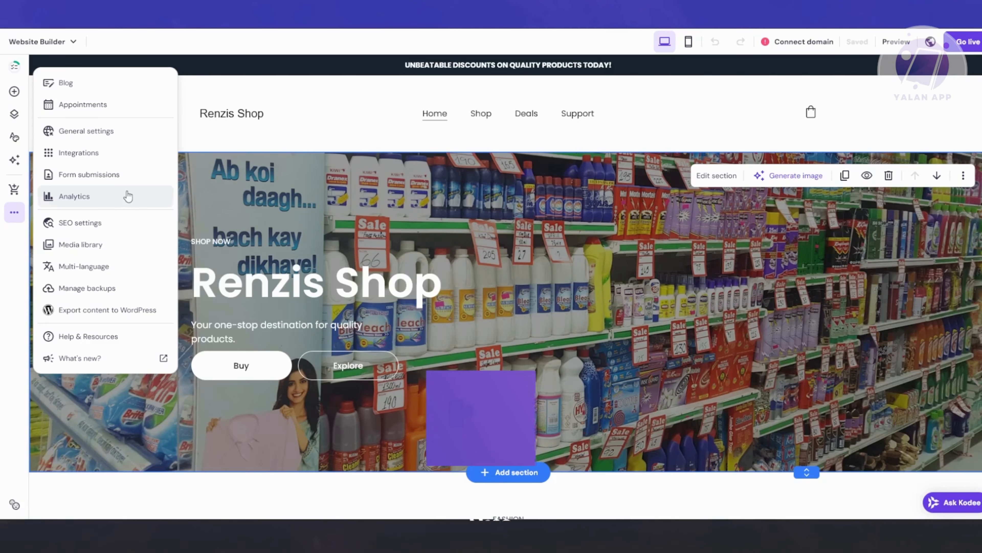
click(126, 222)
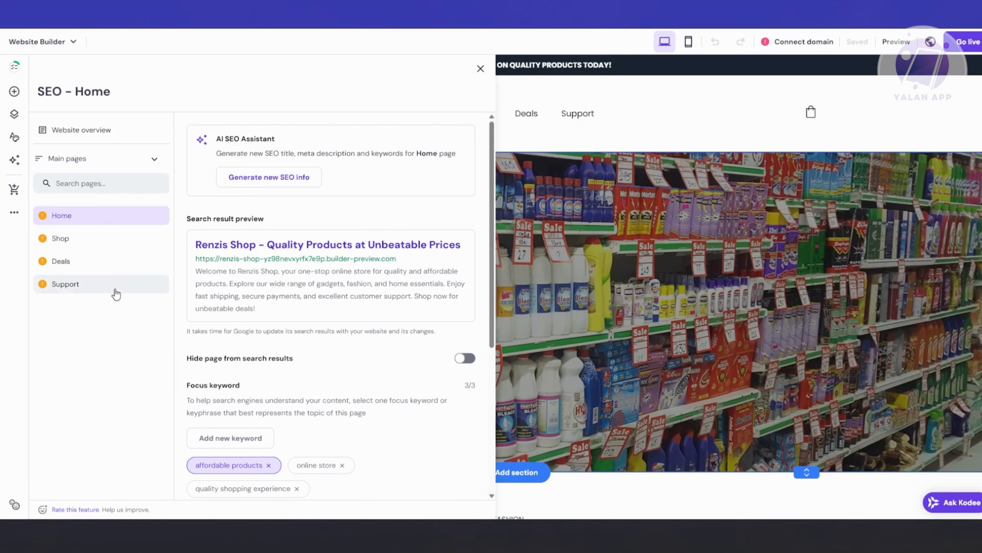
click(146, 164)
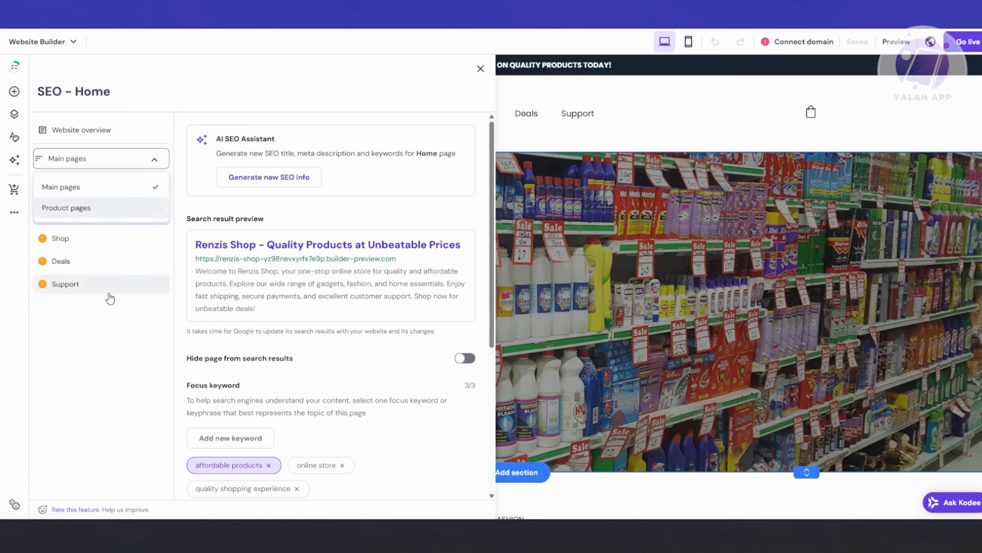
click(126, 187)
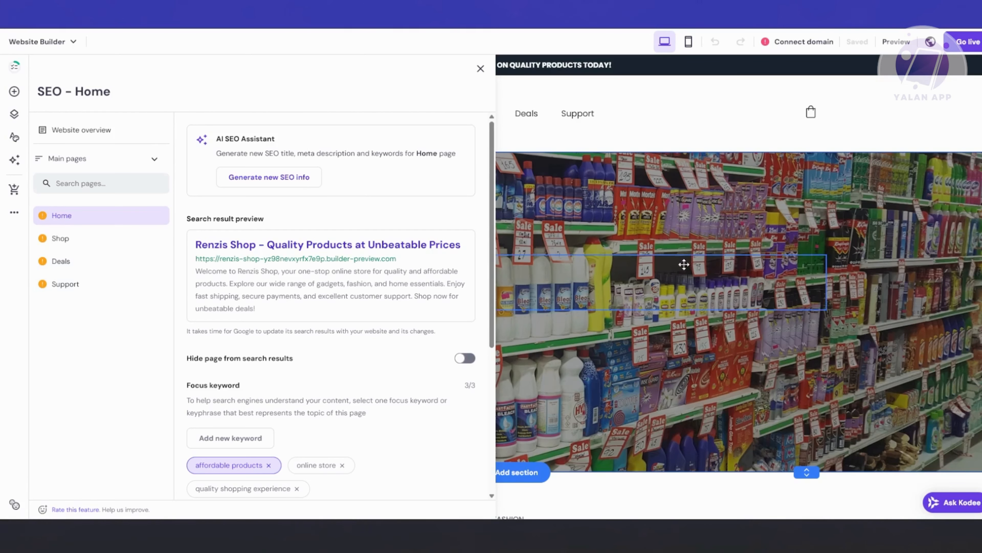
click(480, 68)
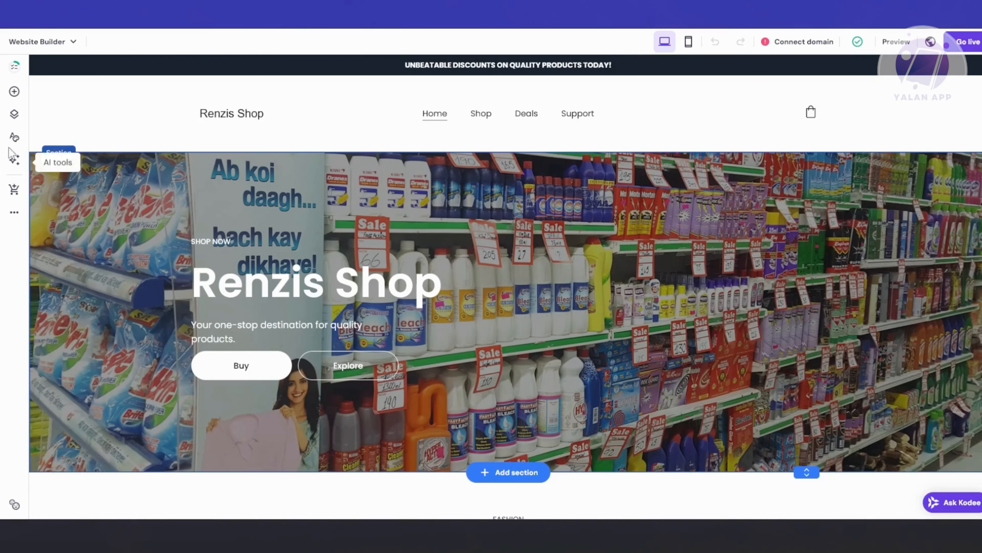
Check the site's page list, and review the SEO settings of the Shop, Deals, Support and Home pages.
click(16, 114)
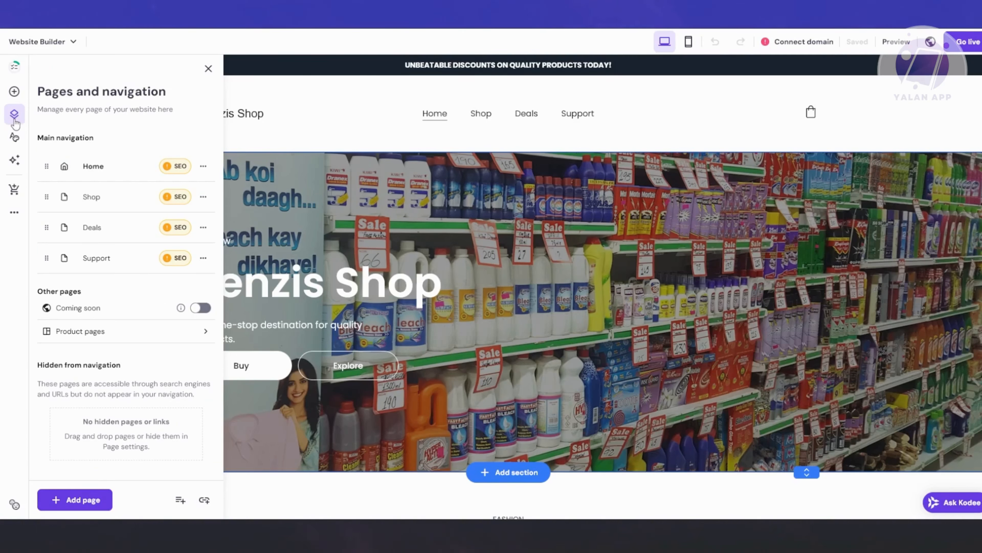
click(14, 213)
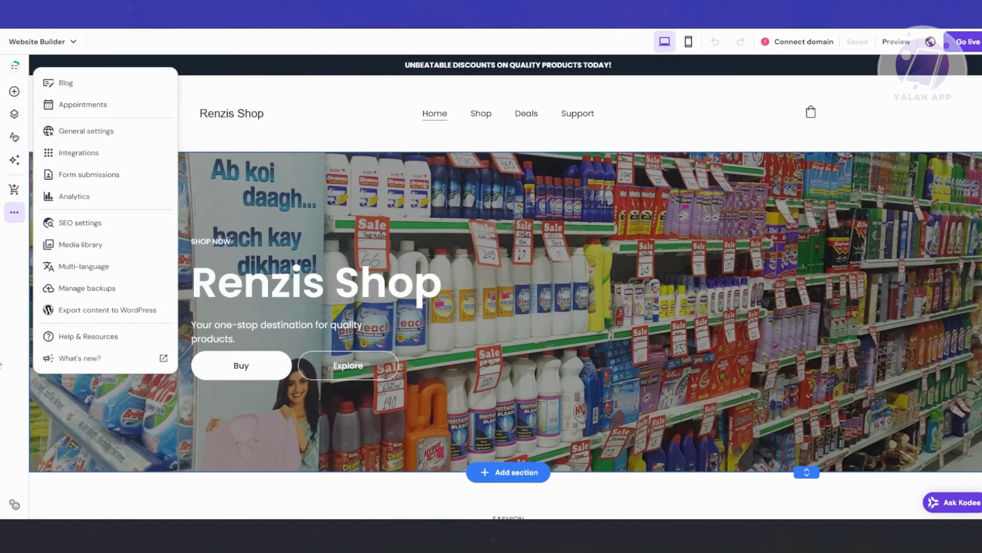
click(116, 223)
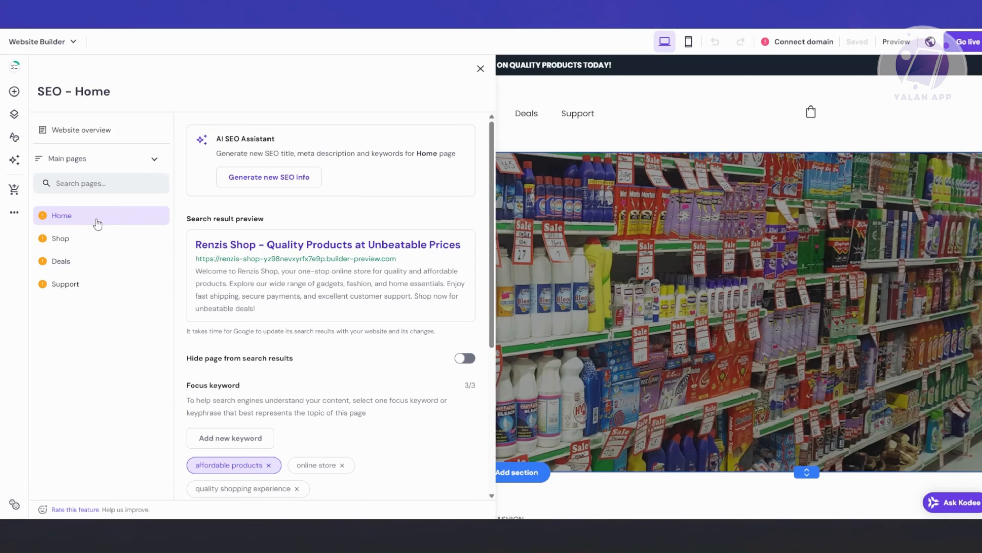
click(83, 239)
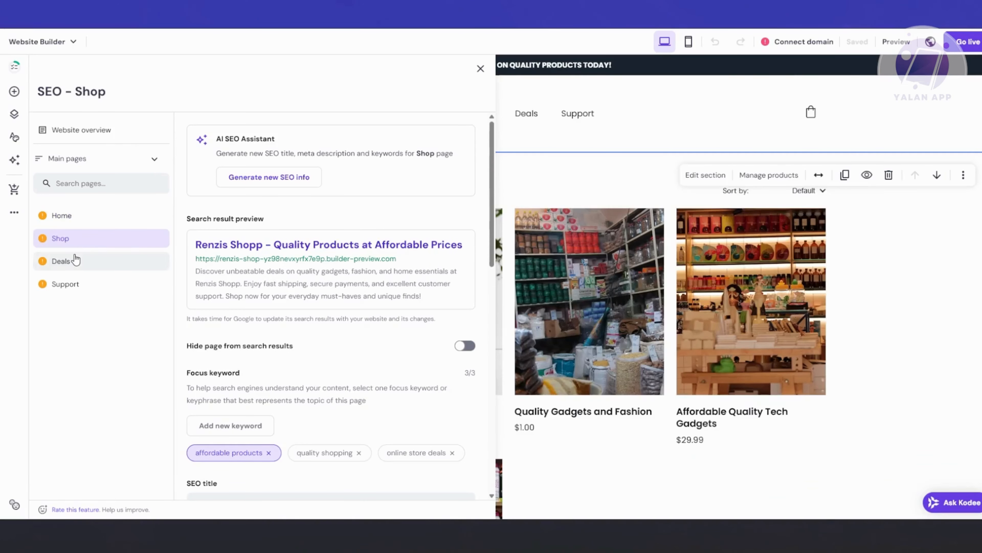
click(77, 260)
click(86, 283)
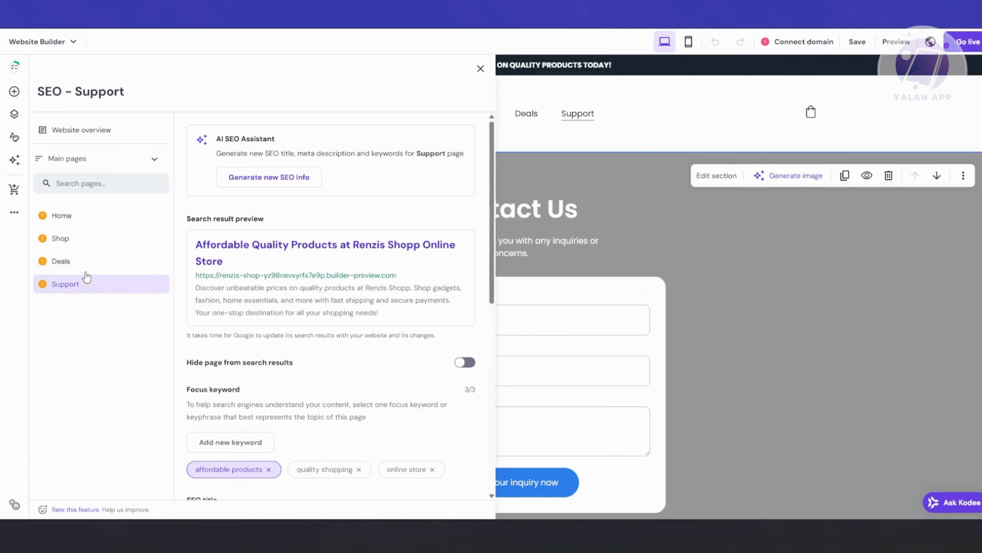
click(88, 228)
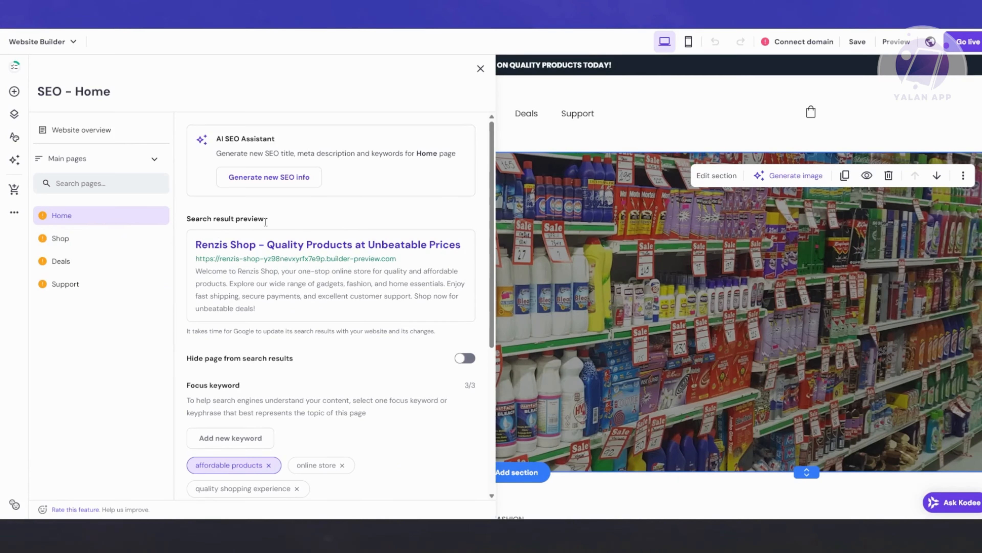
Examine the Home page's search result preview, search visibility option and focus keyword guidance.
scroll(324, 343, down, 1)
scroll(314, 325, up, 1)
drag(196, 246, 457, 252)
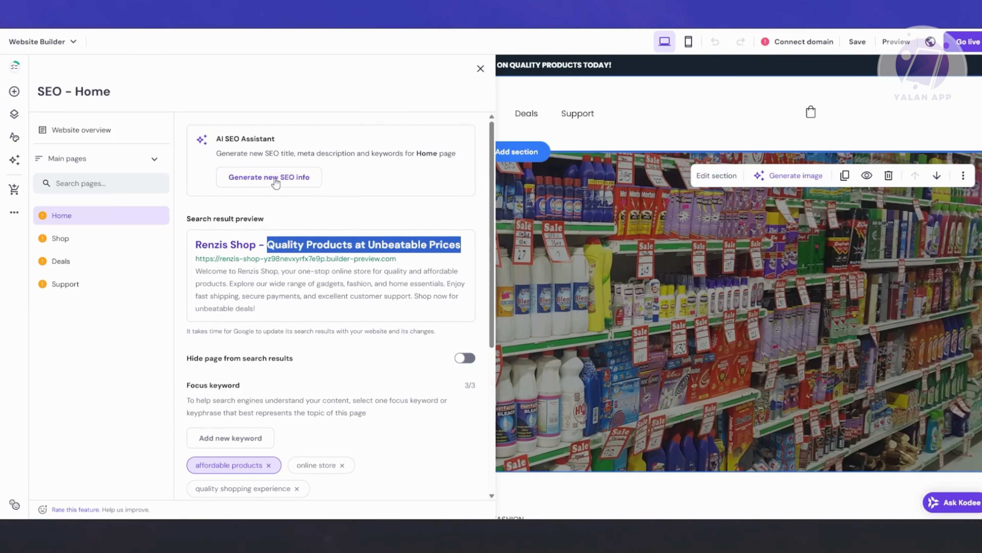
scroll(309, 243, down, 3)
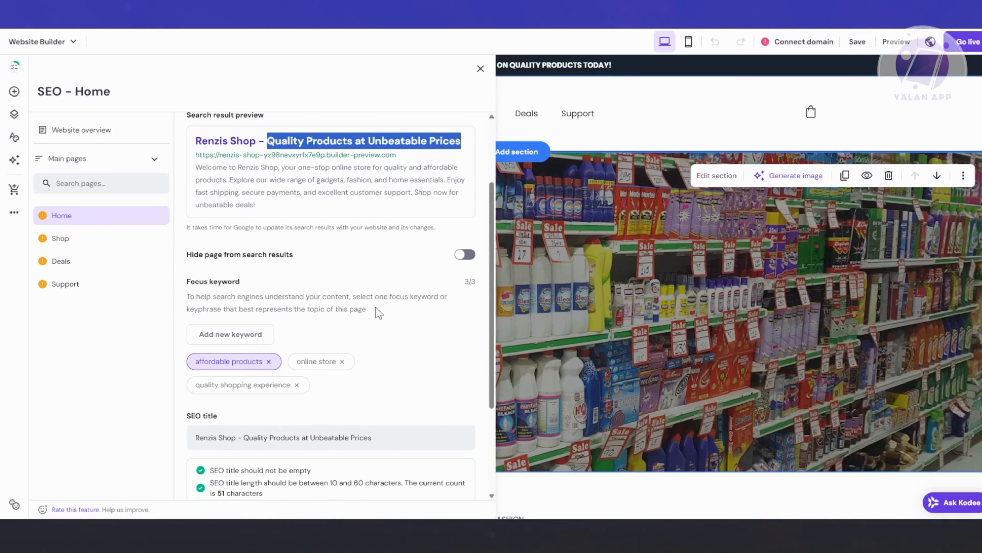
drag(187, 255, 311, 275)
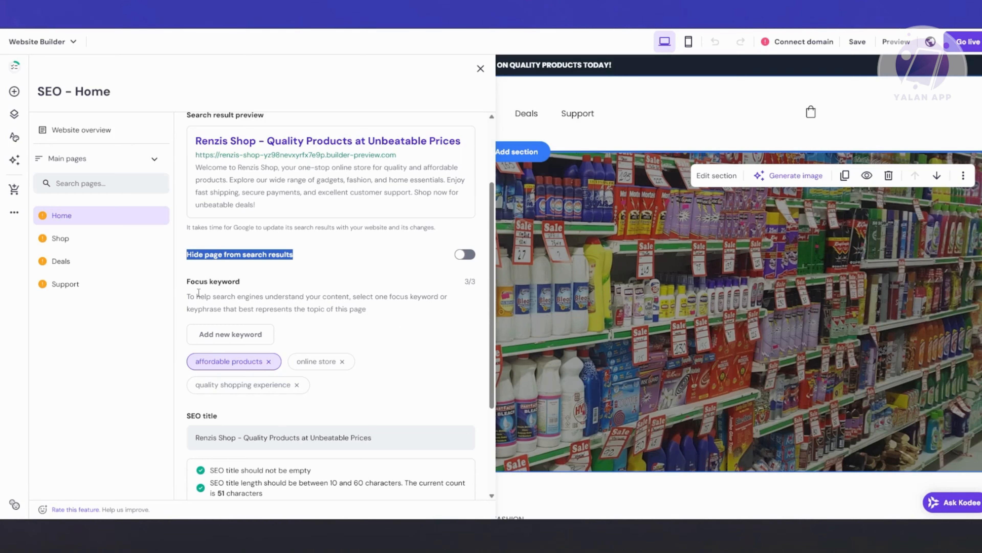
drag(187, 298, 383, 316)
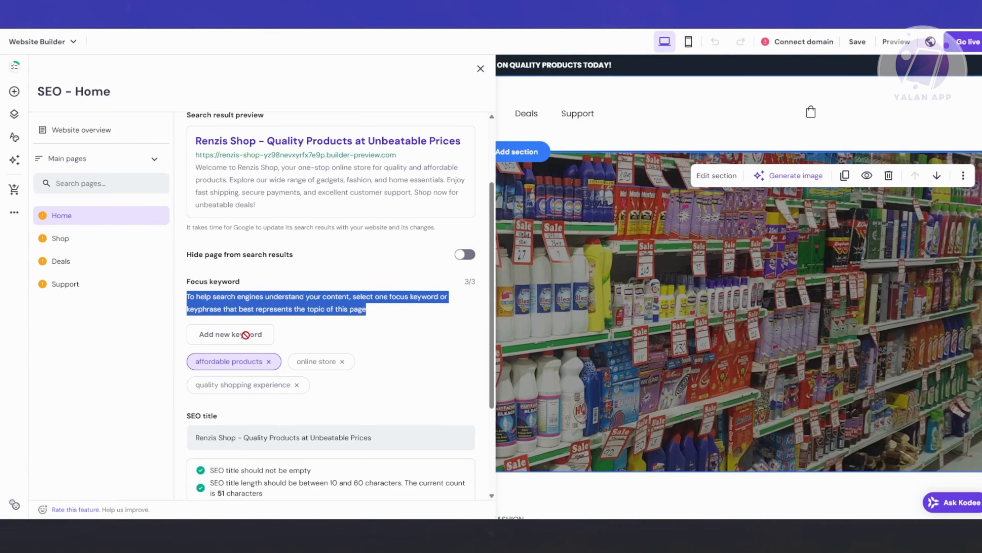
Remove the "quality shopping experience" focus keyword from the Home page's SEO settings.
click(309, 335)
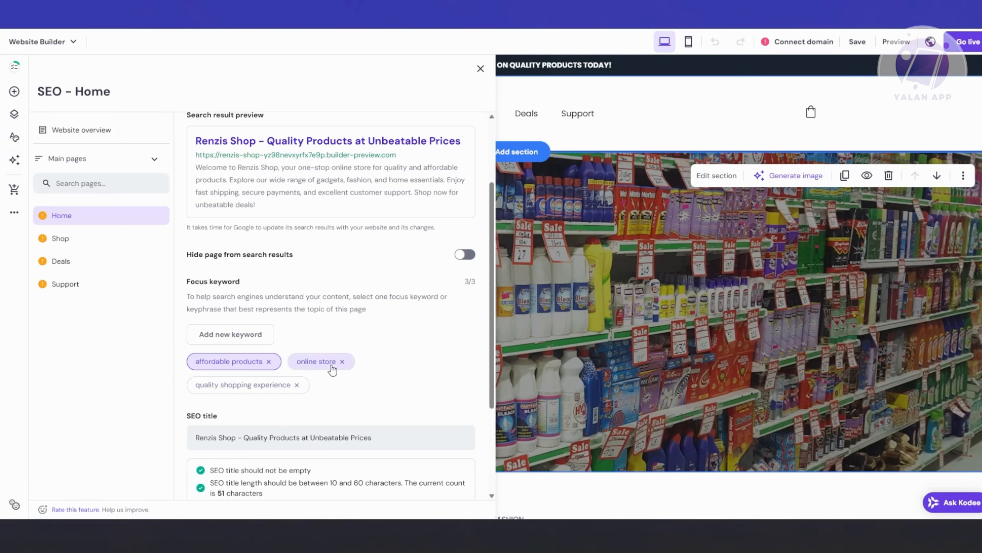
click(297, 385)
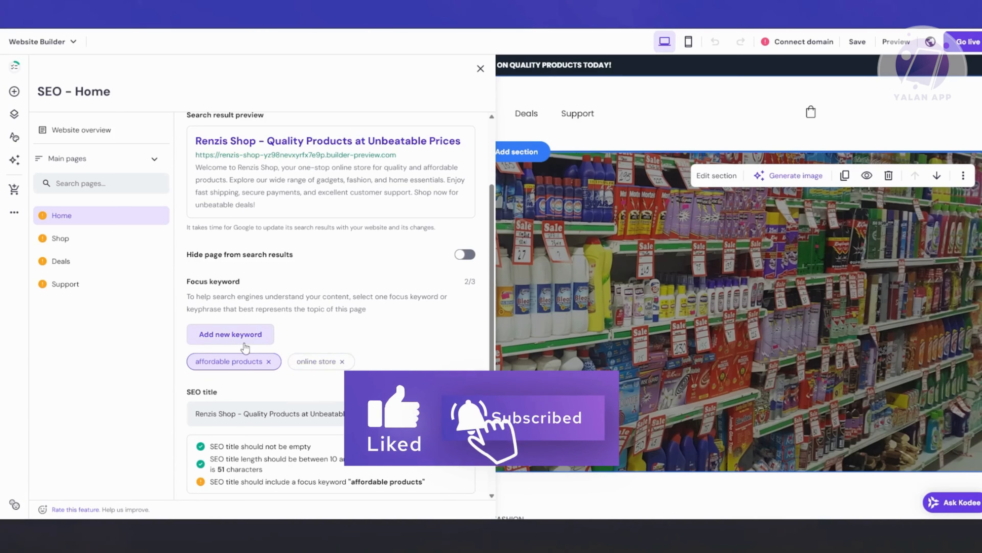
scroll(356, 294, up, 3)
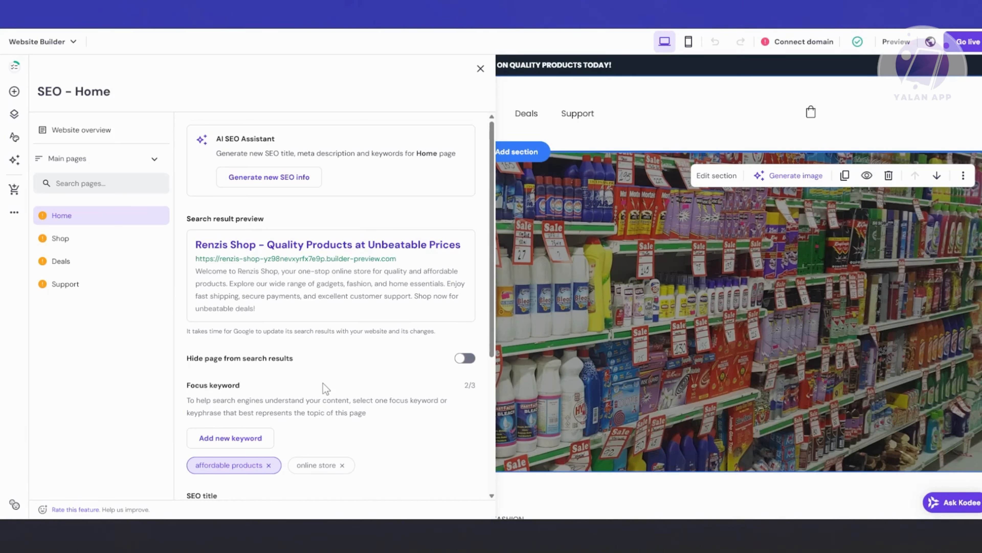
Examine the Home page's search preview, SEO title, title requirements and meta description.
scroll(322, 383, down, 3)
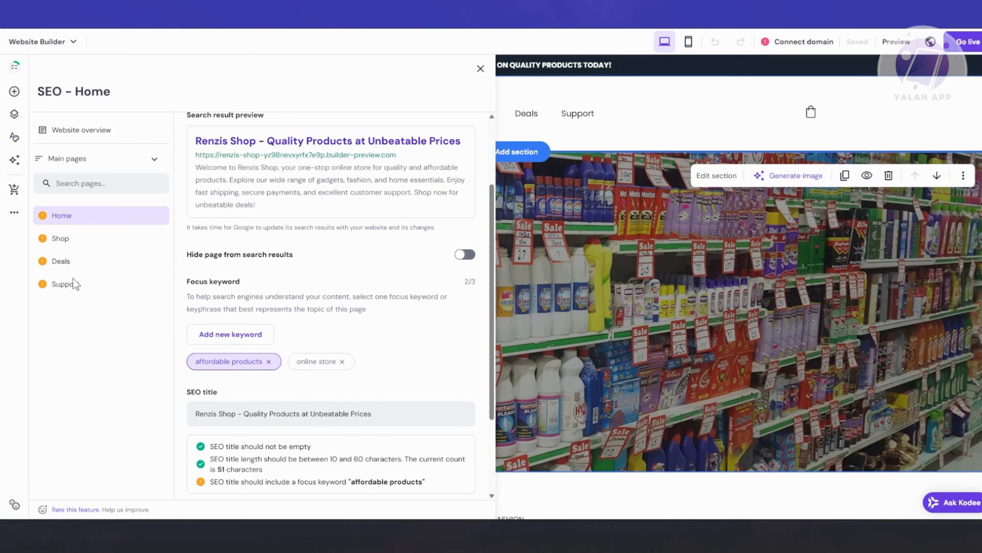
scroll(245, 235, down, 3)
scroll(296, 288, up, 5)
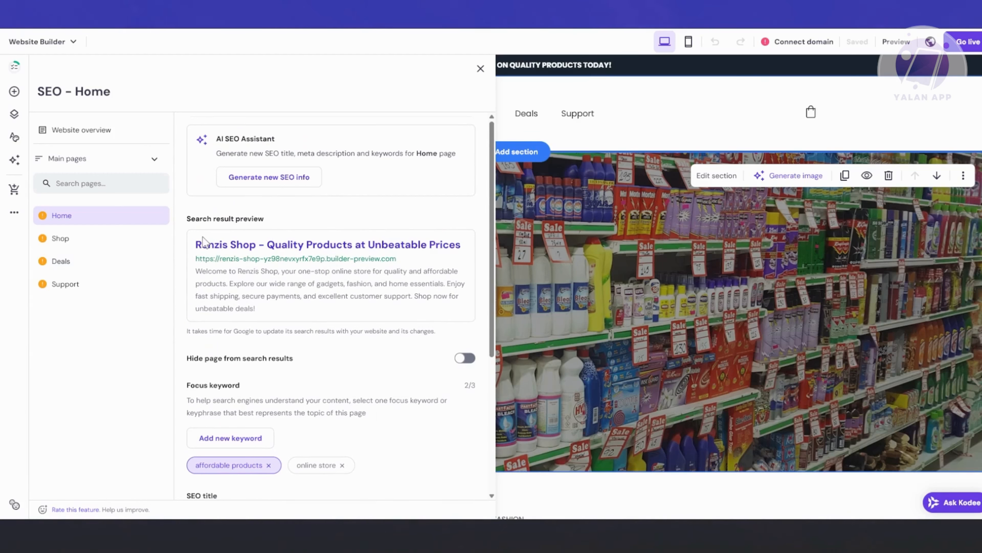
drag(197, 244, 463, 249)
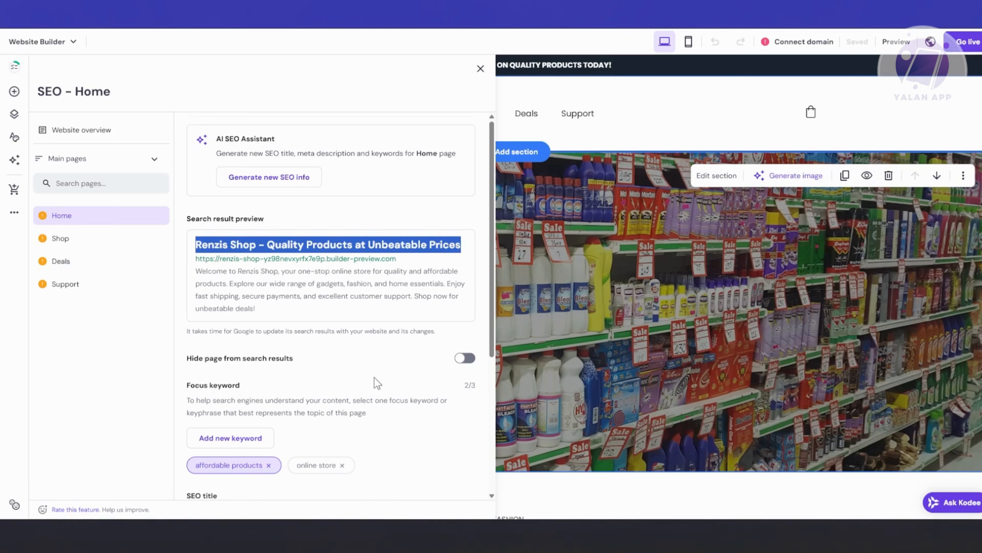
scroll(374, 377, down, 6)
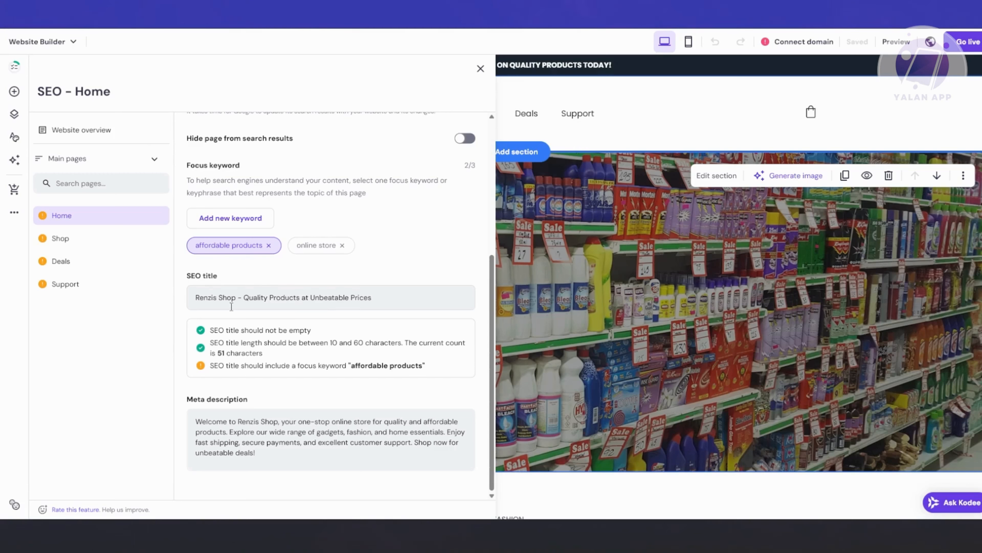
drag(204, 297, 405, 293)
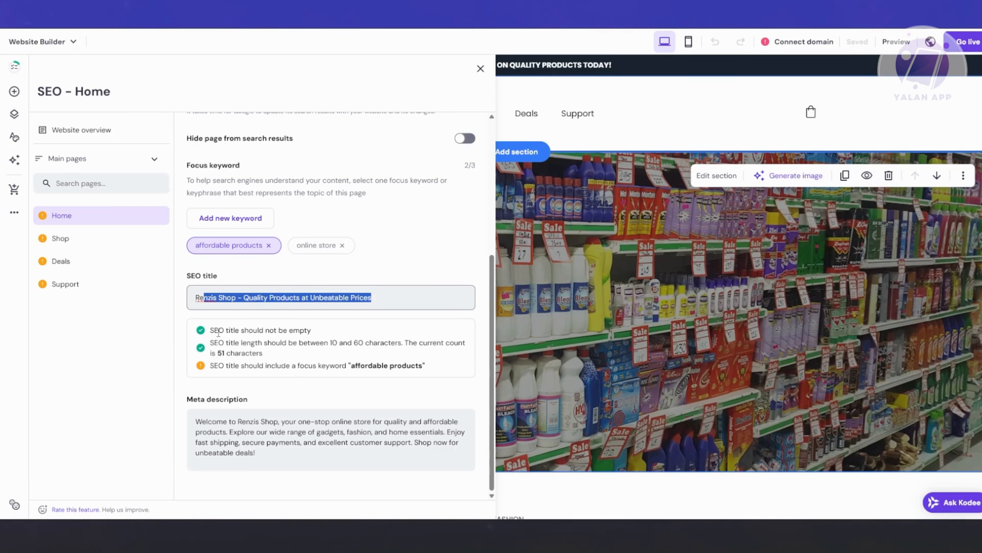
drag(214, 331, 420, 367)
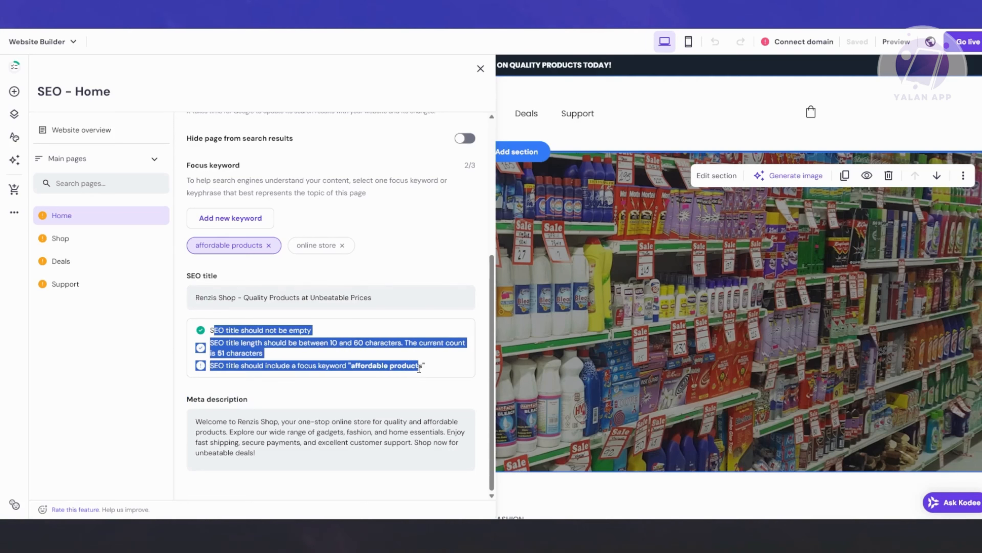
click(388, 385)
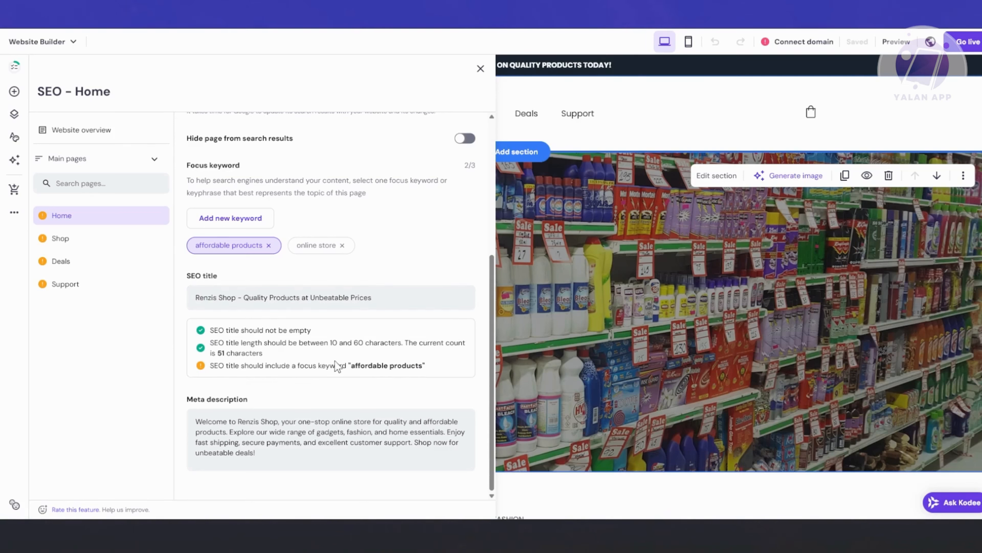
scroll(369, 335, up, 5)
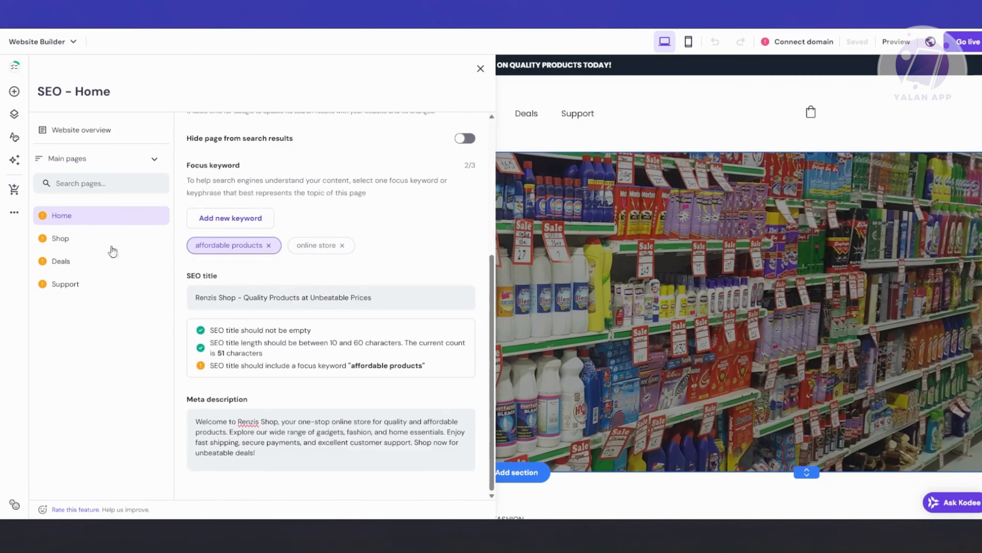
scroll(363, 303, up, 5)
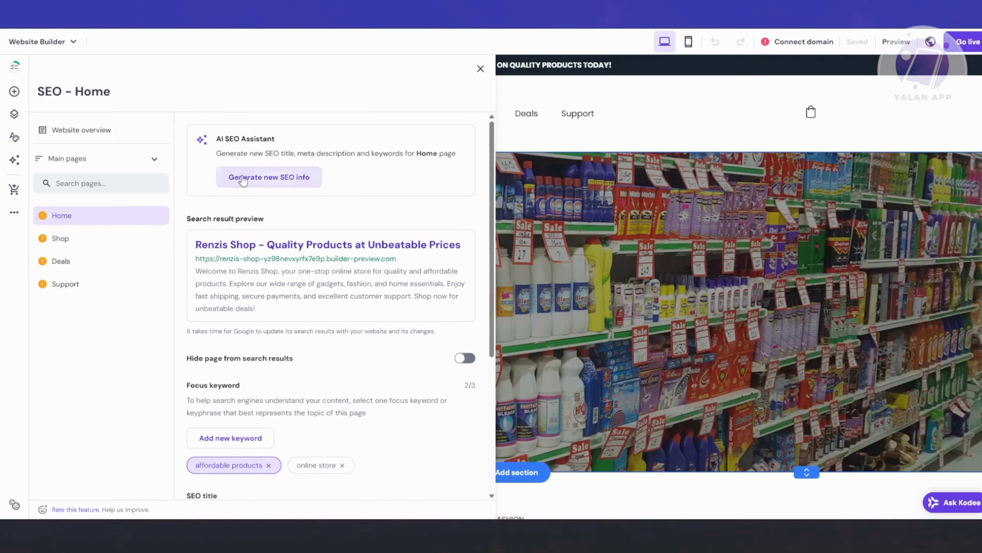
Start generating new SEO info for the Home page with the AI assistant, keeping the existing page description, and proceed to keyword selection.
click(278, 184)
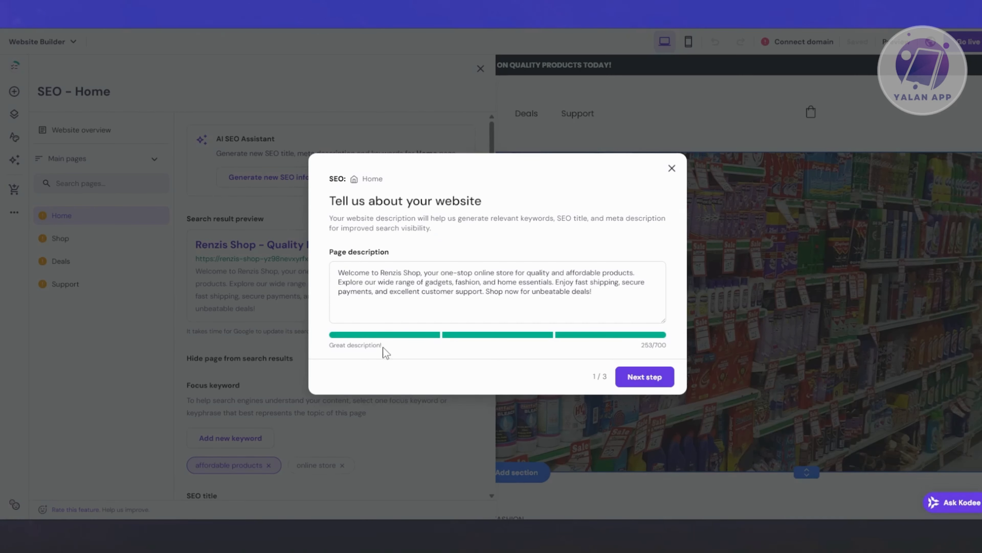
drag(338, 273, 647, 289)
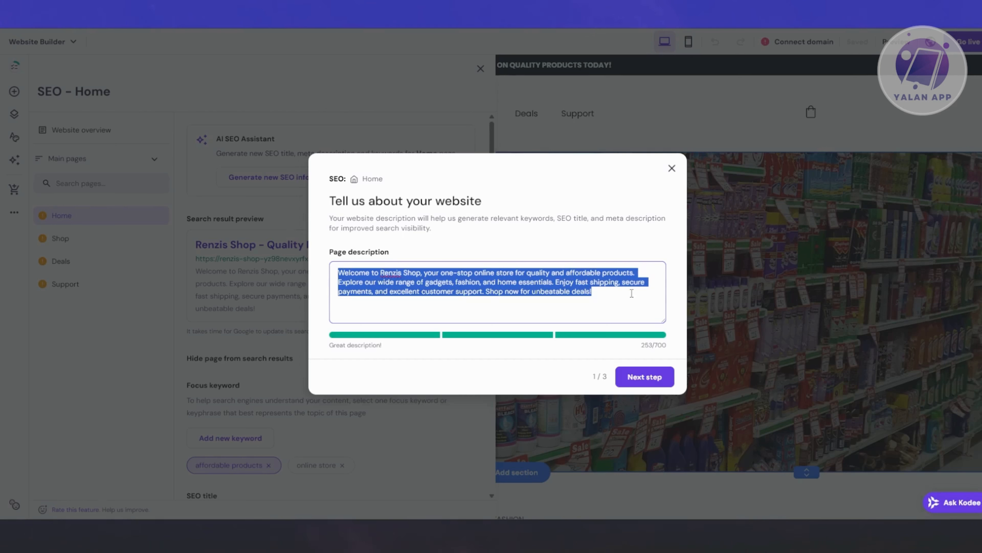
click(614, 312)
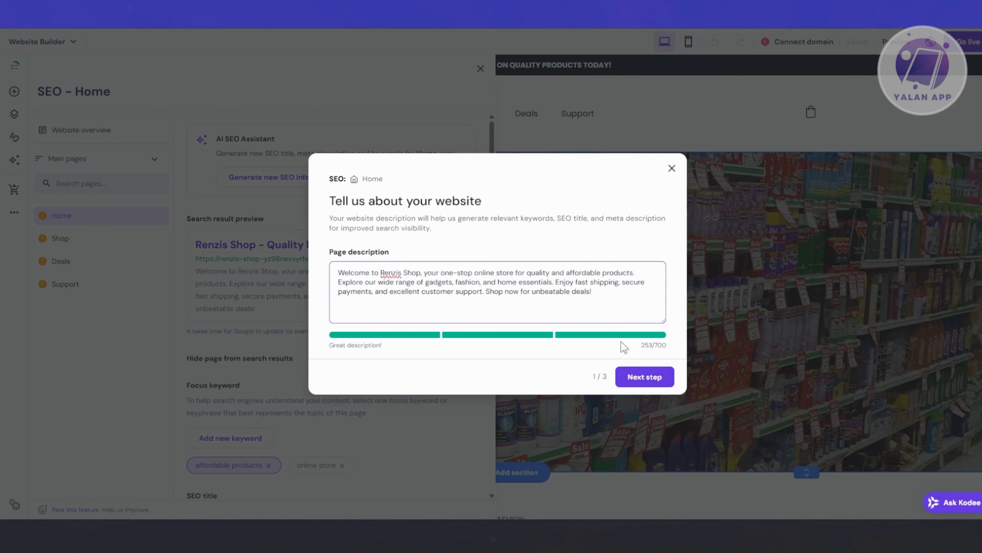
click(634, 387)
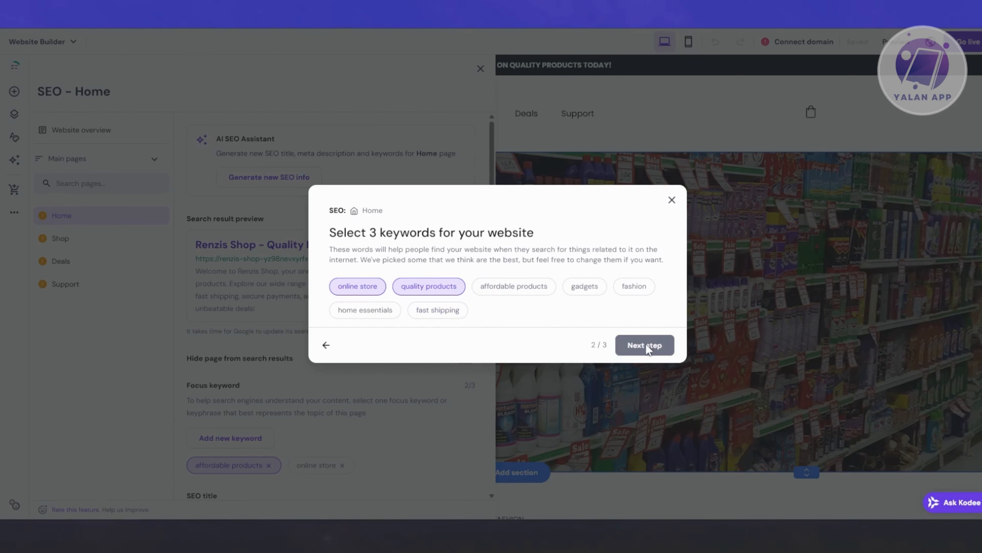
Select "affordable products" as the third keyword for the Home page and proceed to the search engine appearance review.
click(504, 287)
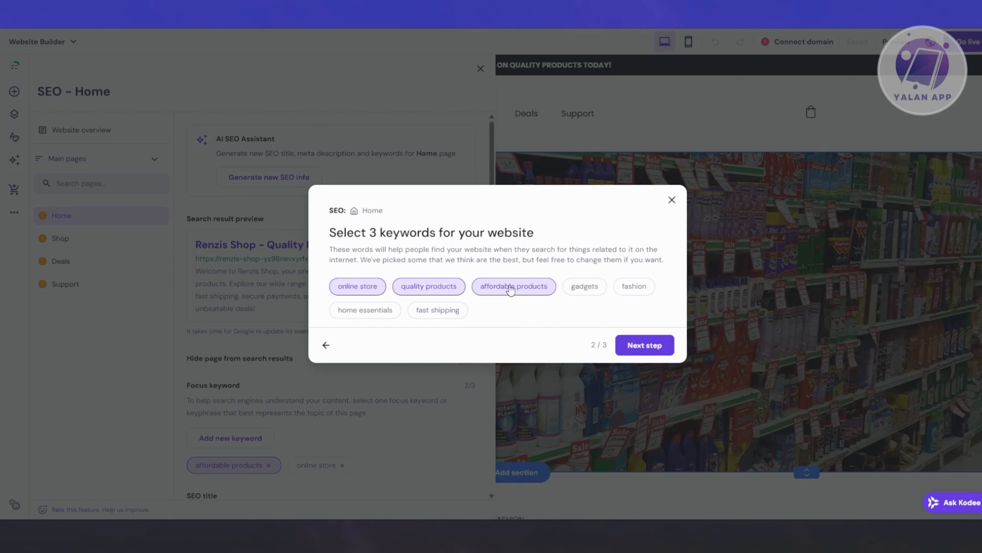
click(638, 348)
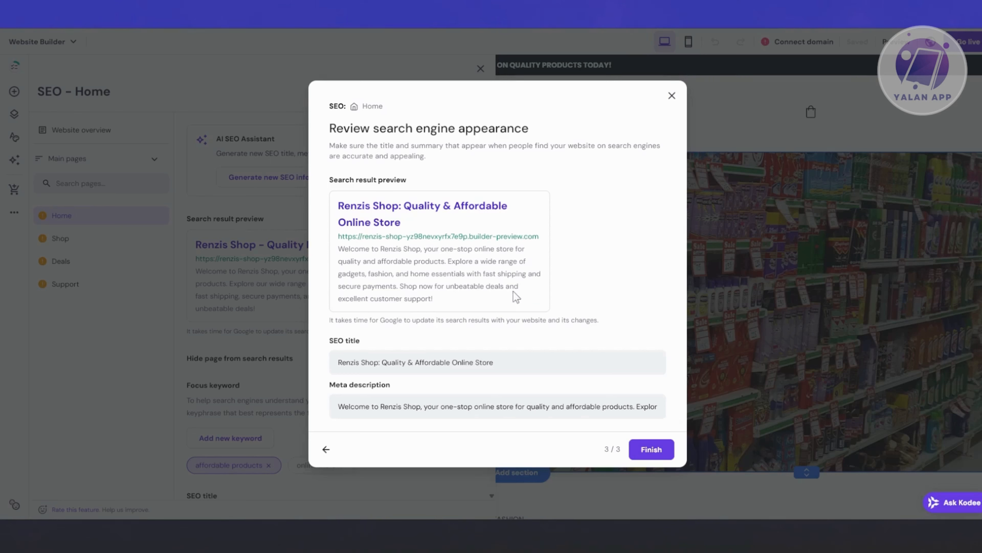
Review the generated SEO title, meta description and search result preview for the Home page, and apply the new SEO info.
click(450, 365)
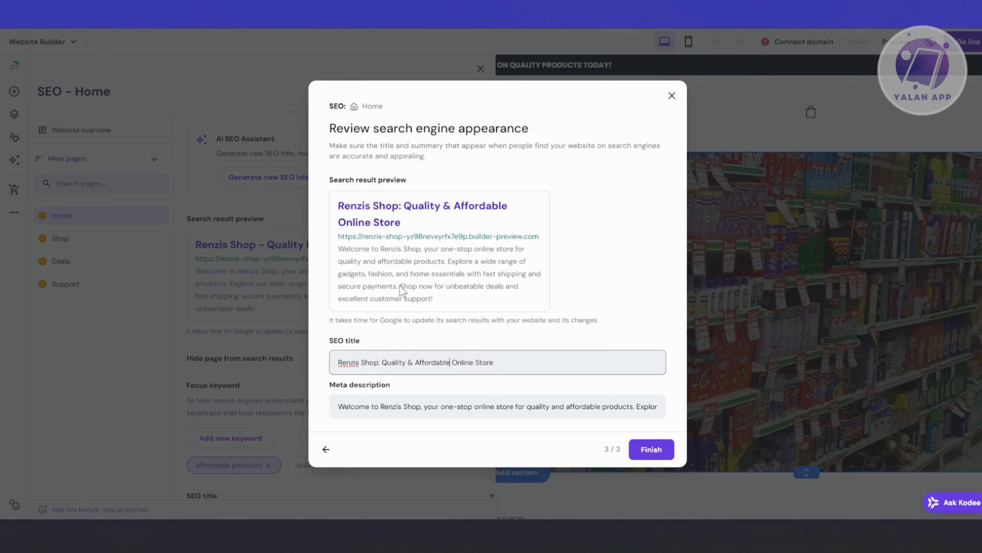
click(497, 372)
text(:))
key(BackSpace)
click(385, 405)
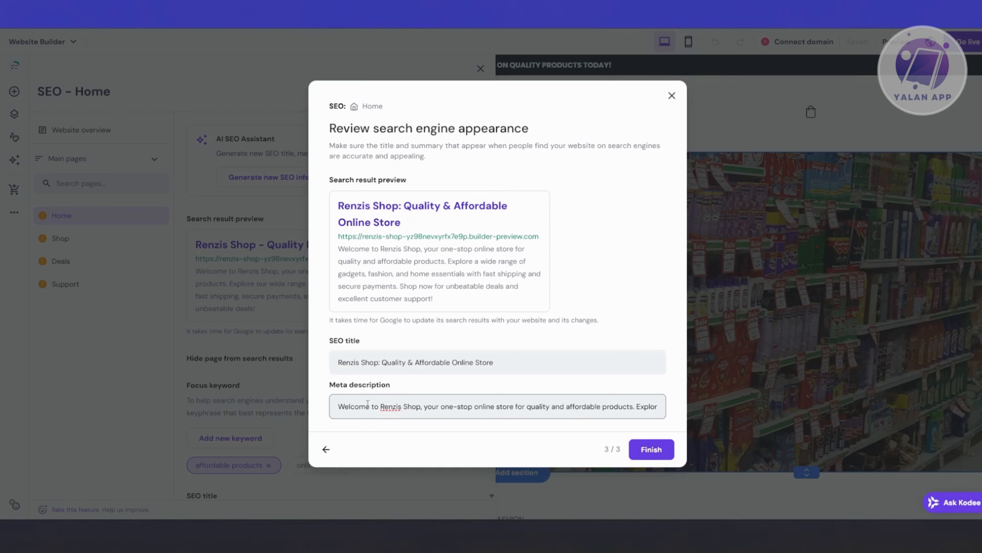
drag(537, 406, 764, 409)
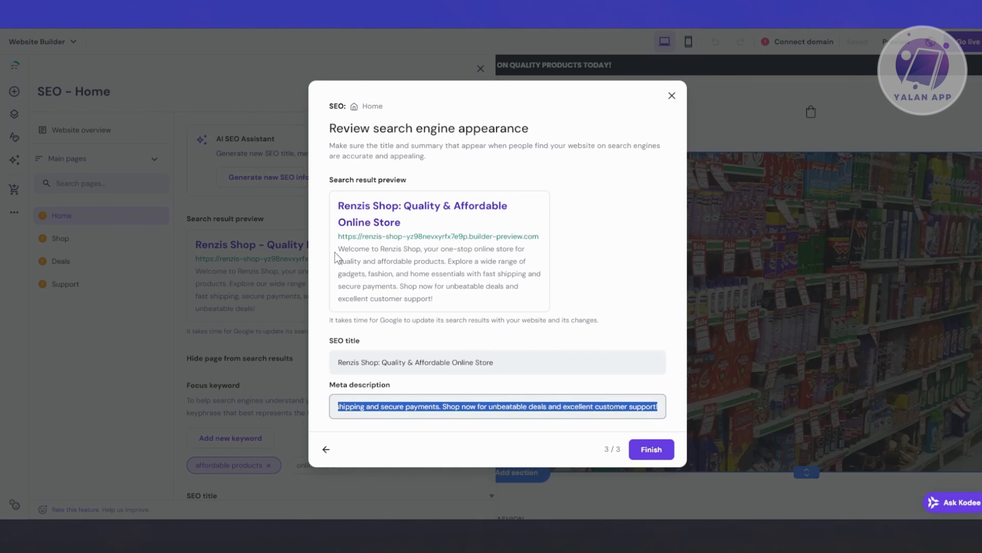
drag(339, 251, 447, 309)
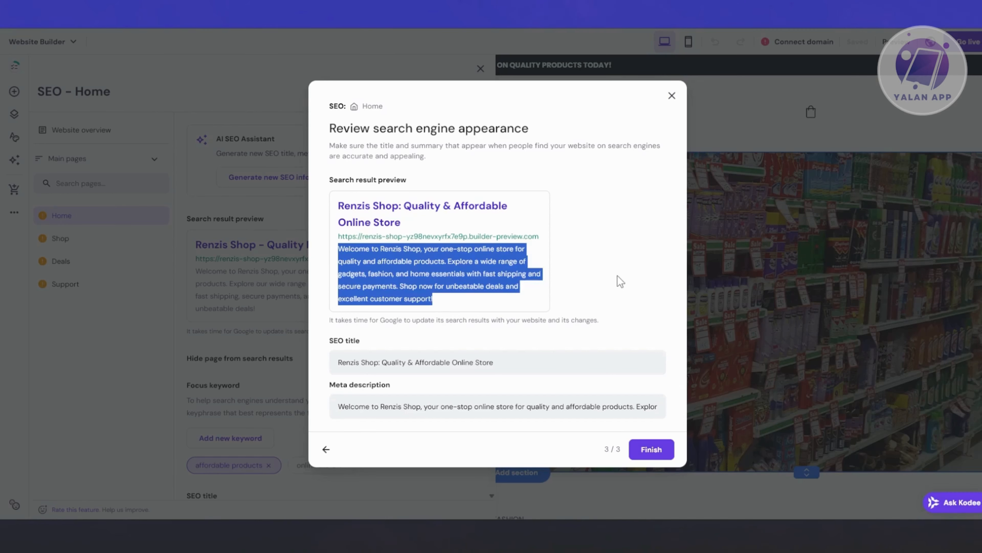
click(626, 308)
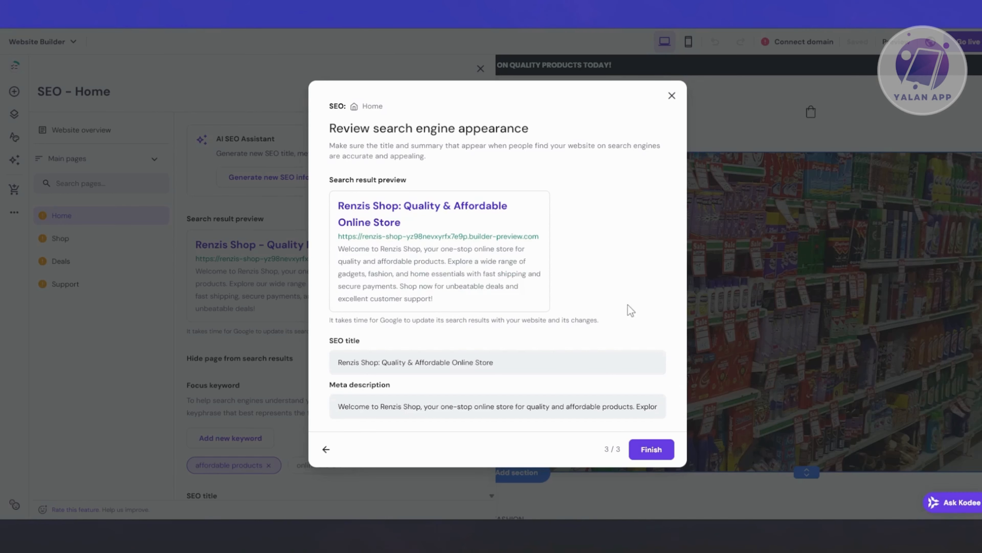
click(653, 451)
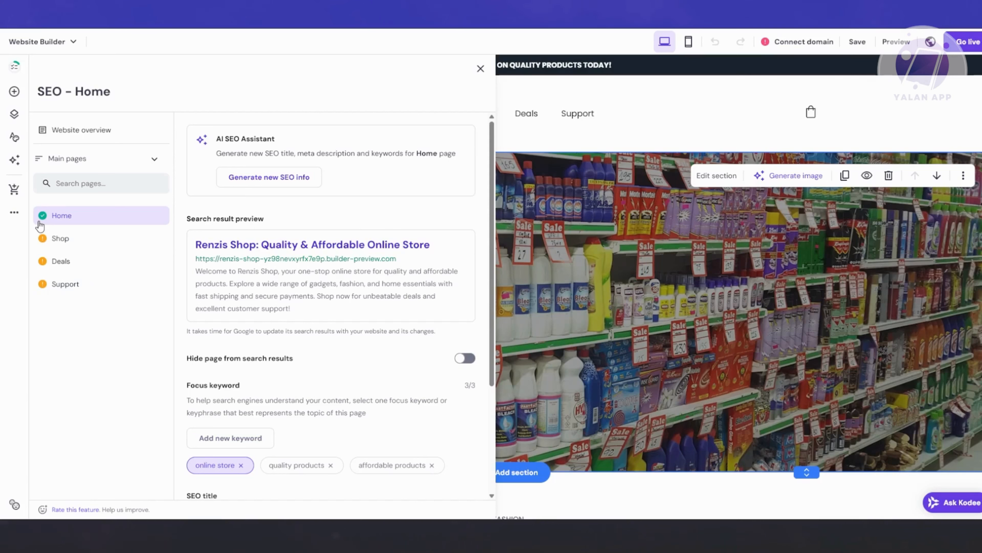
View the Shop page's SEO settings and those of the Affordable Quality Gadgets & More product page.
click(61, 239)
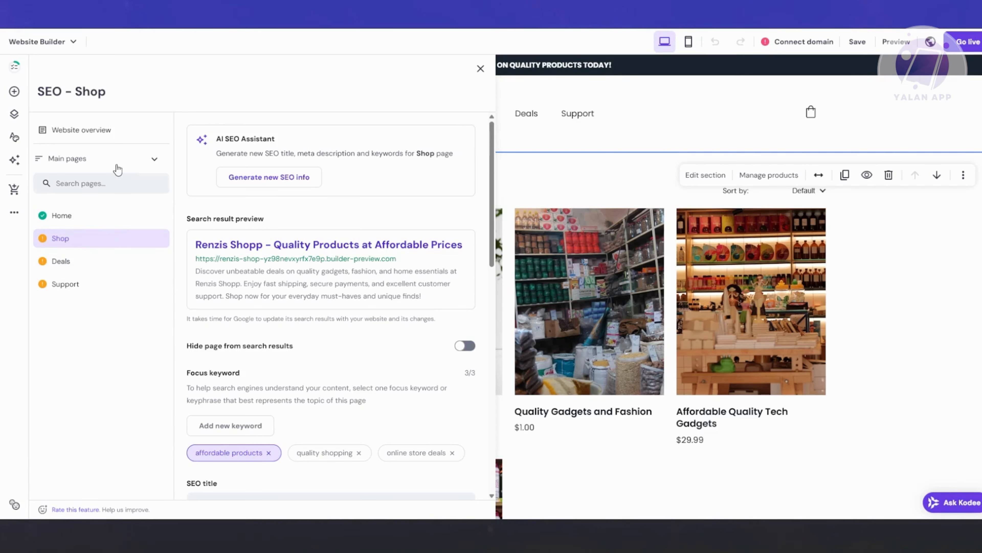
click(149, 160)
click(97, 211)
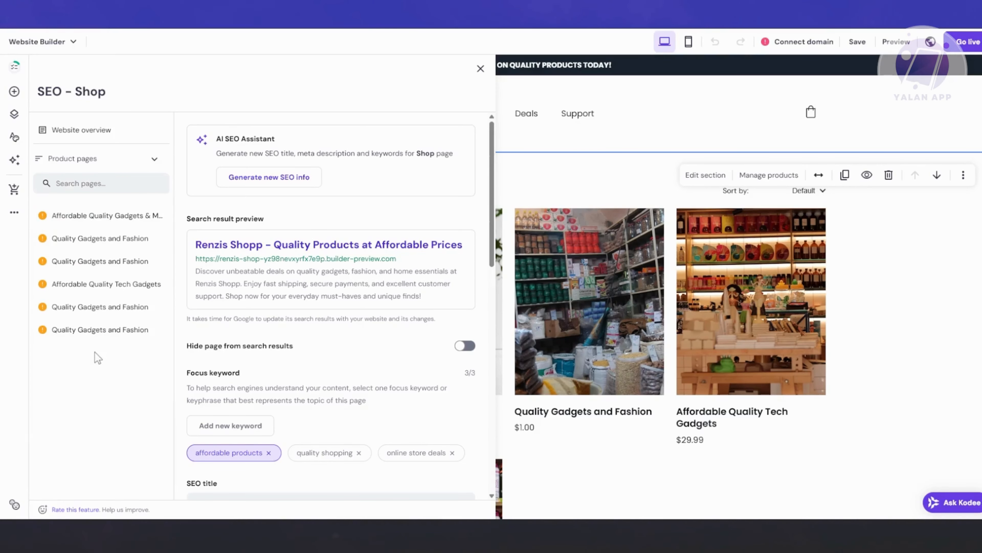
click(101, 224)
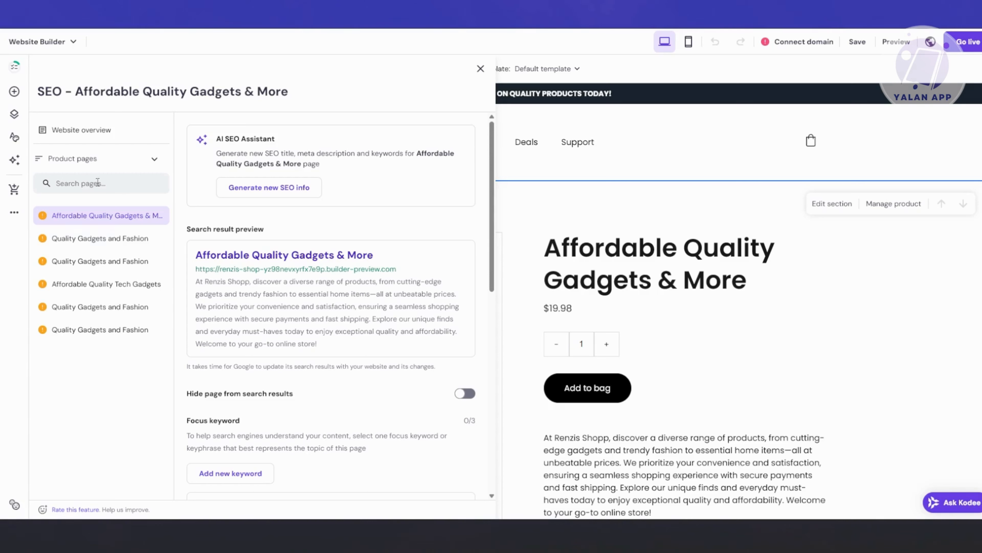
View the AI assistant's page description for the Affordable Quality Gadgets & More product page, and close the assistant without generating SEO info.
click(122, 159)
click(109, 408)
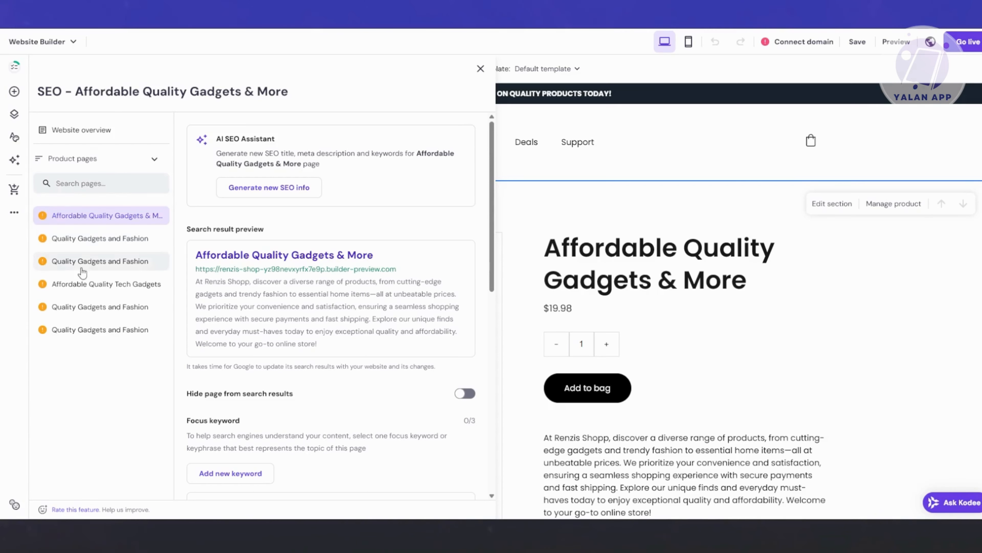
click(249, 202)
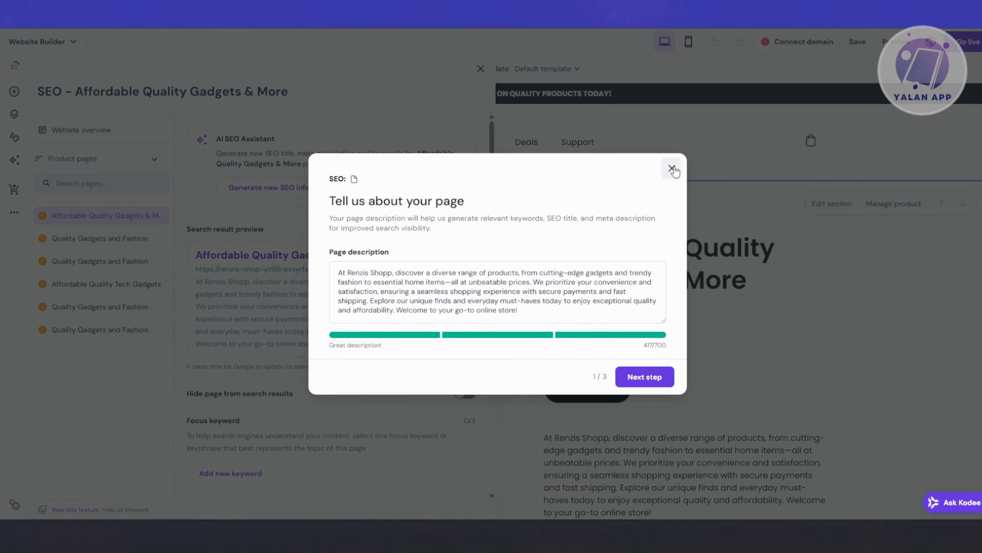
click(672, 168)
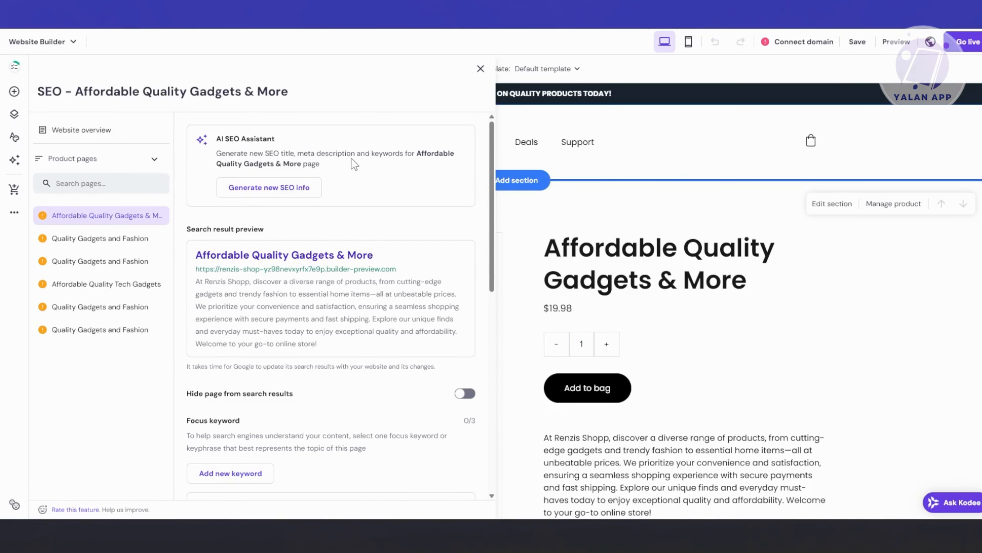